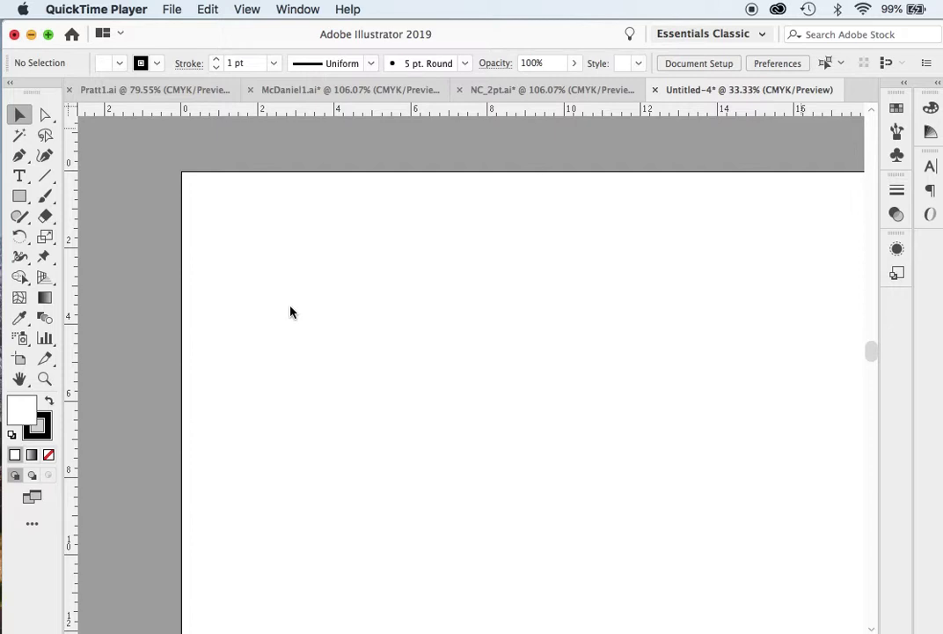
- Draw a thin black horizontal line across the upper artboard, then deselect it
{"action": "scroll", "coordinate": [285, 330], "scroll_direction": "down", "scroll_amount": 3}
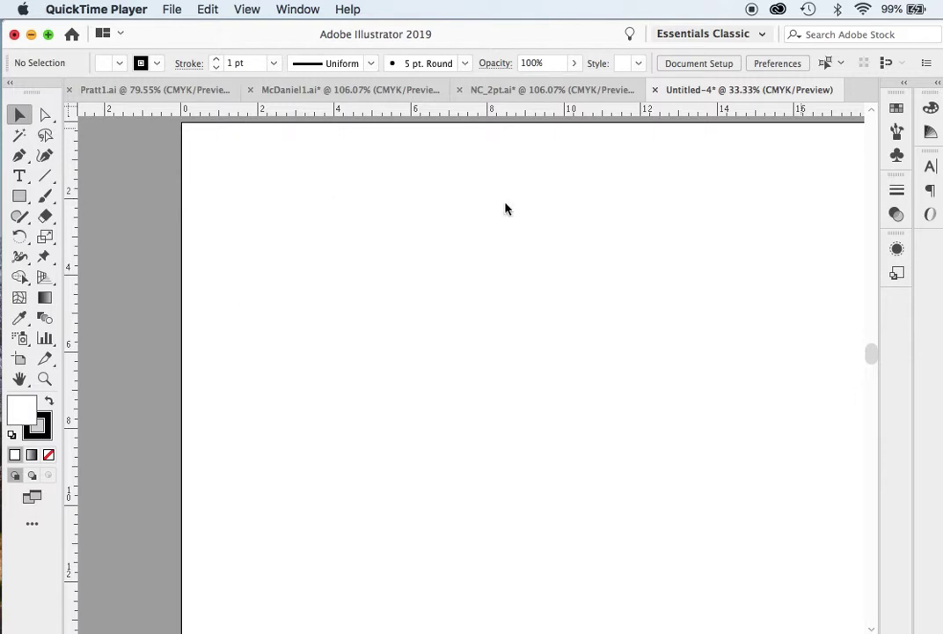
{"action": "left_click", "coordinate": [46, 180]}
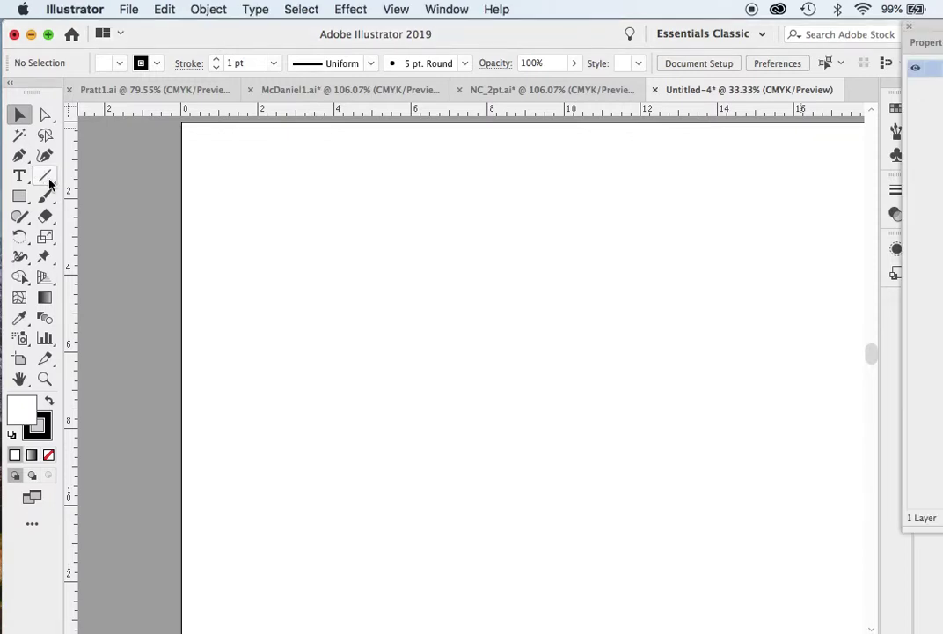
{"action": "left_click", "coordinate": [47, 179]}
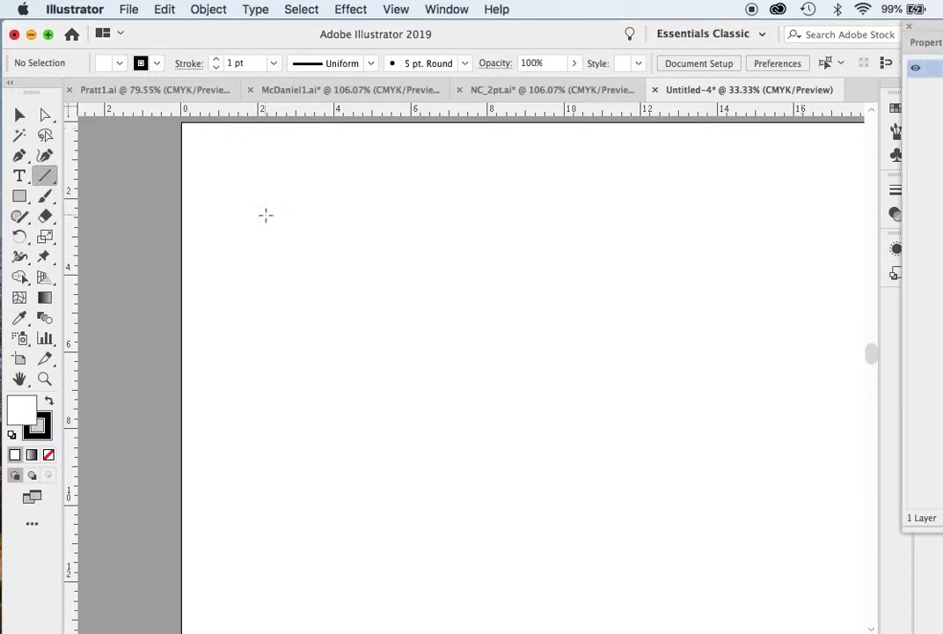
{"action": "left_click_drag", "start_coordinate": [265, 214], "coordinate": [648, 211]}
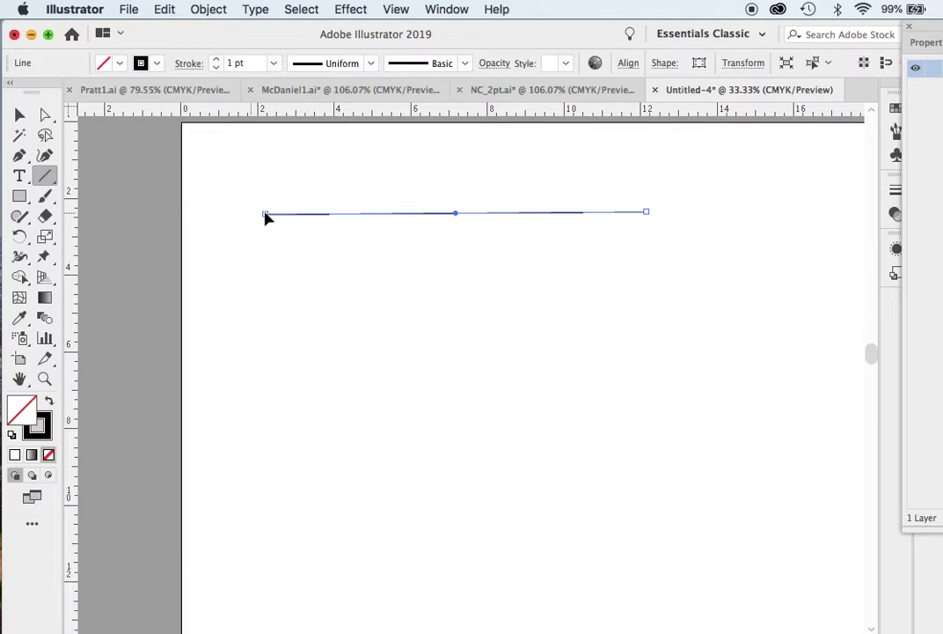
{"action": "left_click", "coordinate": [20, 117]}
{"action": "left_click", "coordinate": [508, 310]}
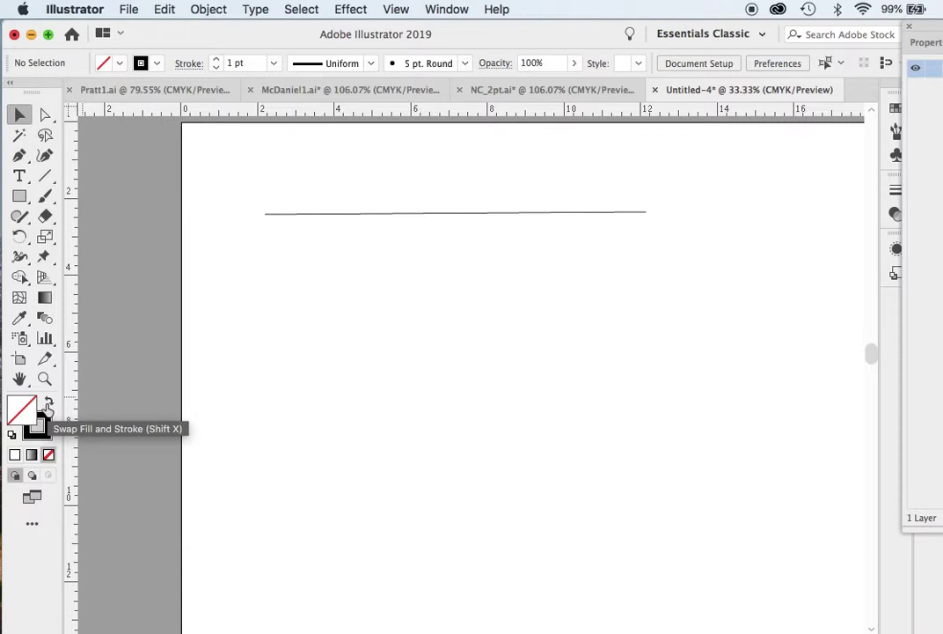
{"action": "left_click", "coordinate": [19, 155]}
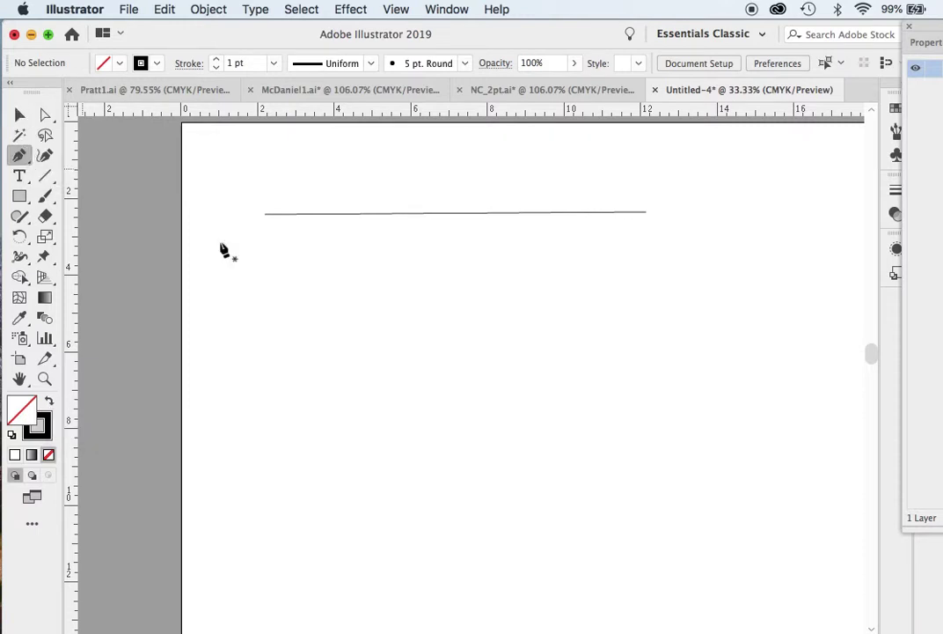
- Pen a three-anchor open curve below the line that hooks back underneath, then select it
{"action": "left_click", "coordinate": [295, 424]}
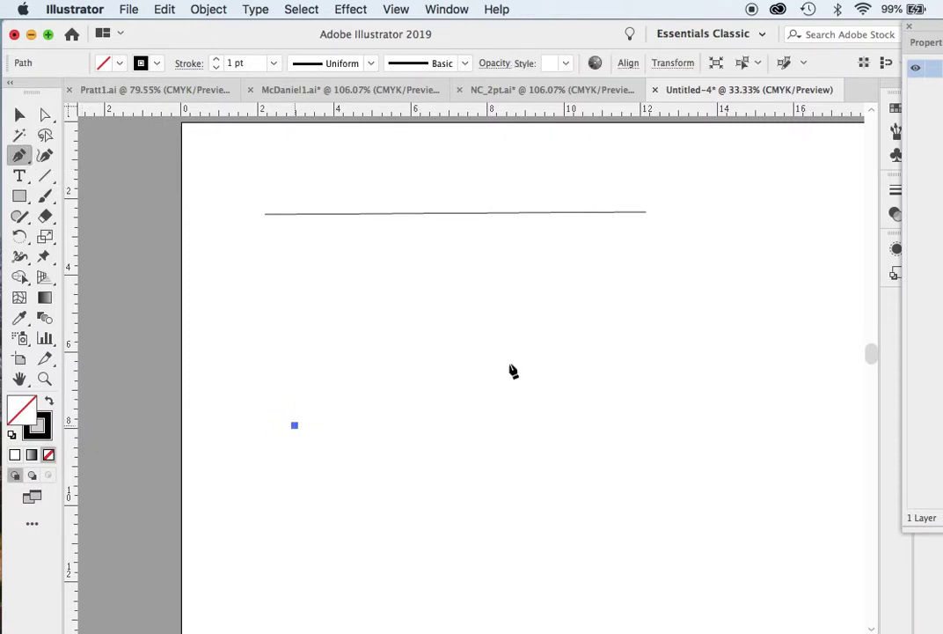
{"action": "mouse_move", "coordinate": [533, 444]}
{"action": "left_mouse_down"}
{"action": "mouse_move", "coordinate": [664, 589]}
{"action": "mouse_move", "coordinate": [599, 584]}
{"action": "left_mouse_up"}
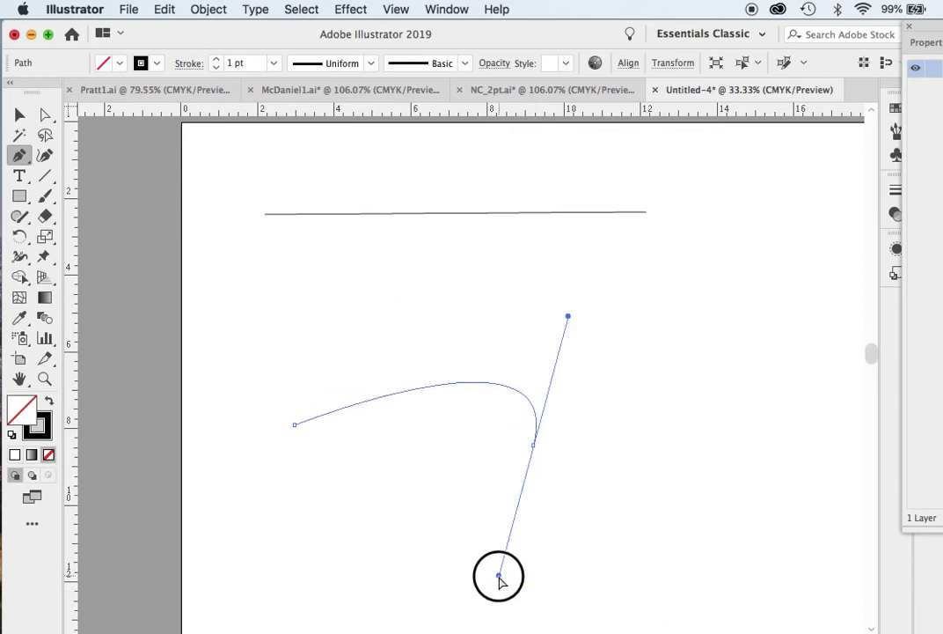
{"action": "left_click_drag", "start_coordinate": [598, 583], "coordinate": [604, 578]}
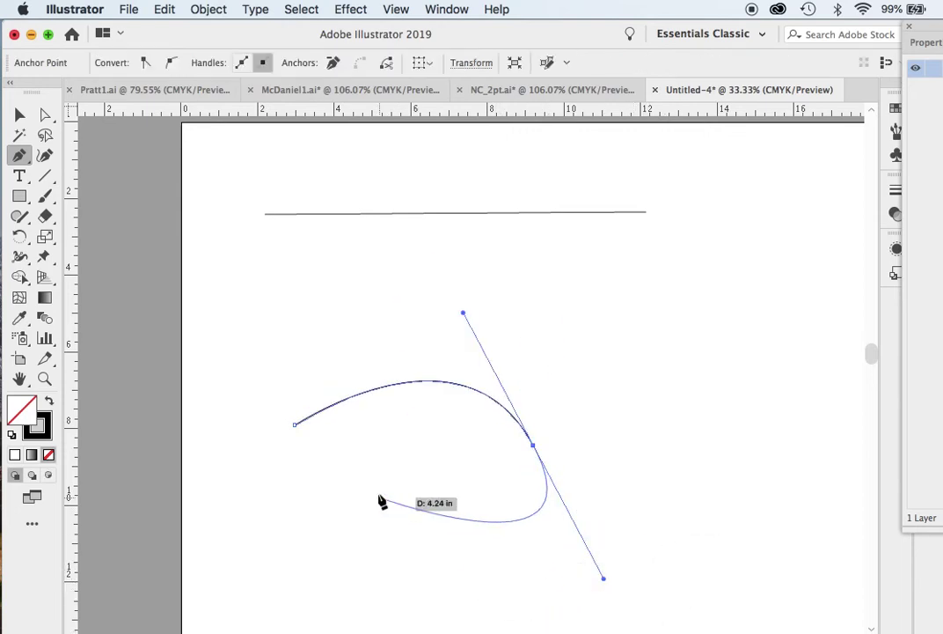
{"action": "left_click_drag", "start_coordinate": [368, 464], "coordinate": [380, 406]}
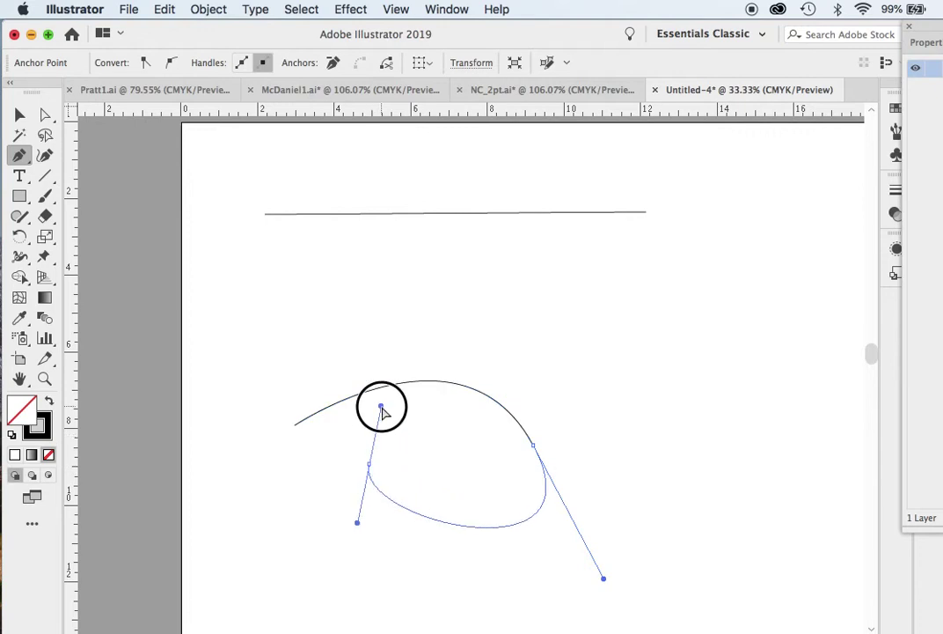
{"action": "key", "text": "Escape"}
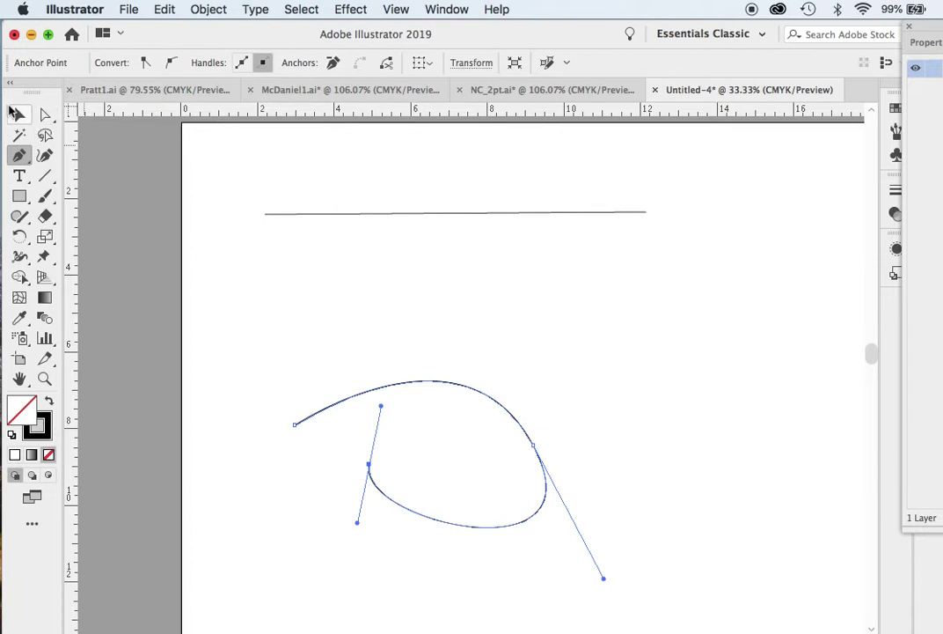
{"action": "left_click", "coordinate": [20, 115]}
{"action": "left_click", "coordinate": [640, 408]}
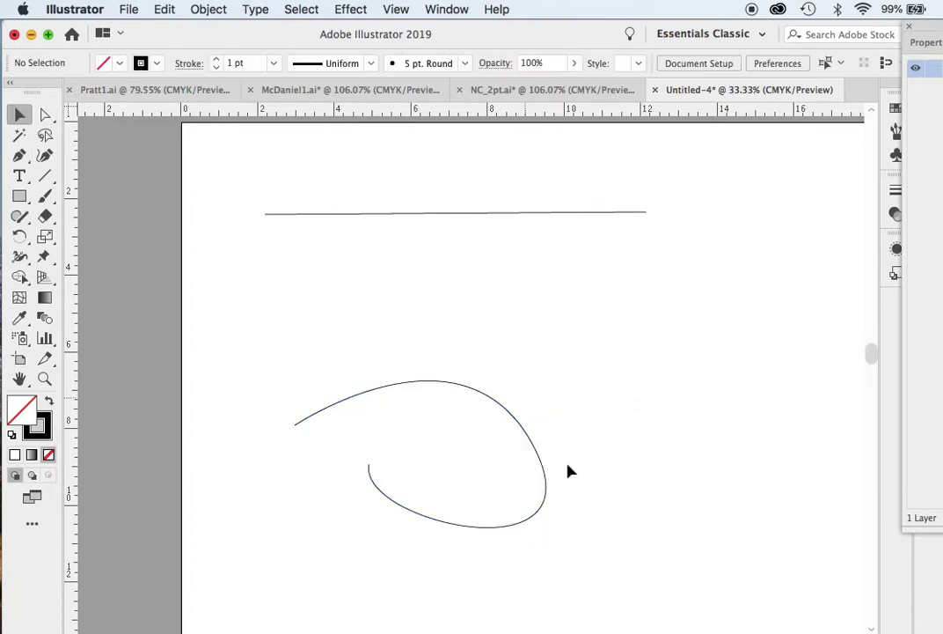
{"action": "left_click", "coordinate": [296, 425]}
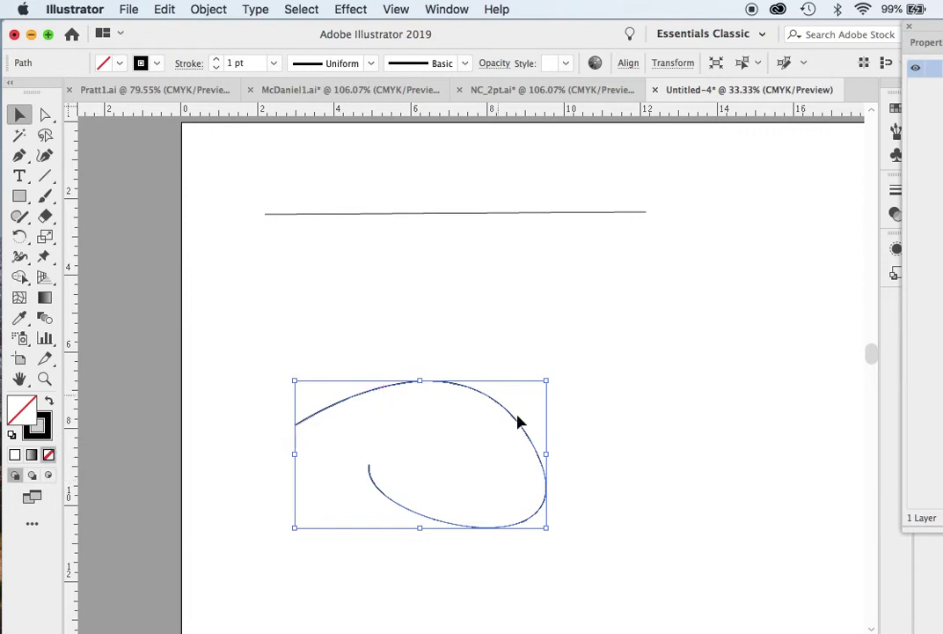
- Fill the curve solid black and drag its anchors into a pointed wedge
{"action": "left_click", "coordinate": [50, 403]}
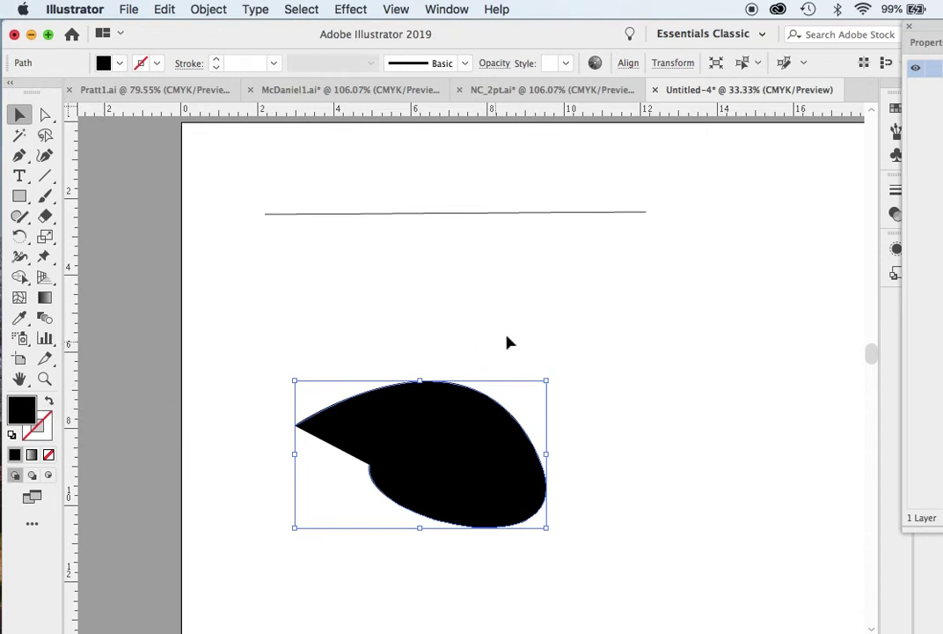
{"action": "left_click", "coordinate": [768, 486]}
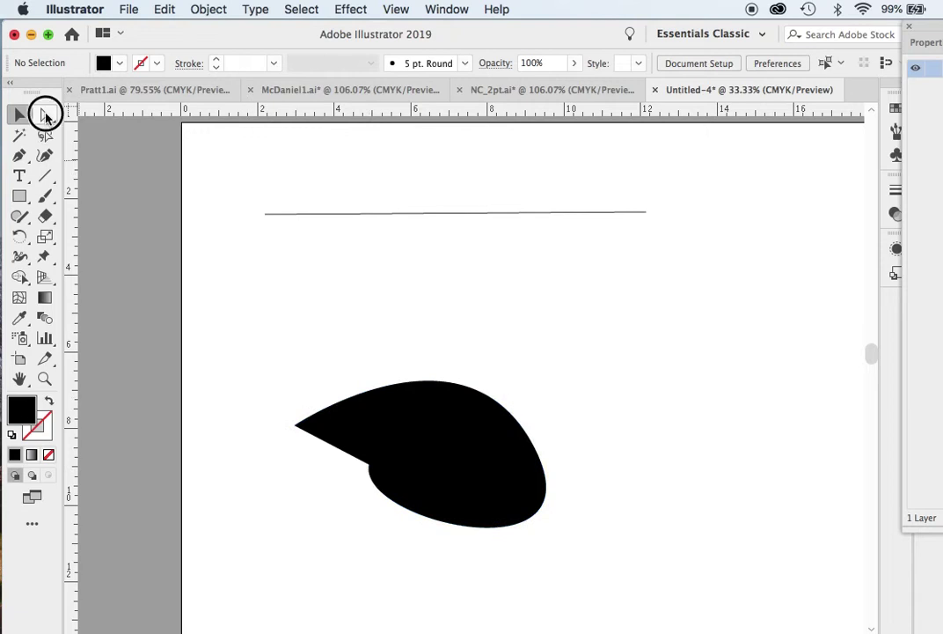
{"action": "left_click", "coordinate": [45, 114]}
{"action": "left_click_drag", "start_coordinate": [370, 469], "coordinate": [276, 513]}
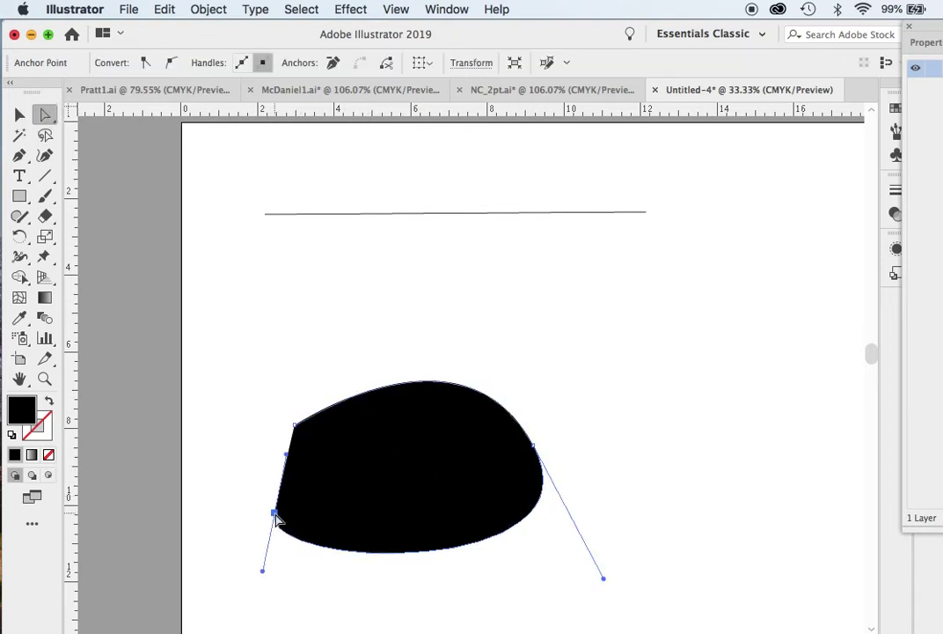
{"action": "left_click_drag", "start_coordinate": [297, 430], "coordinate": [363, 324]}
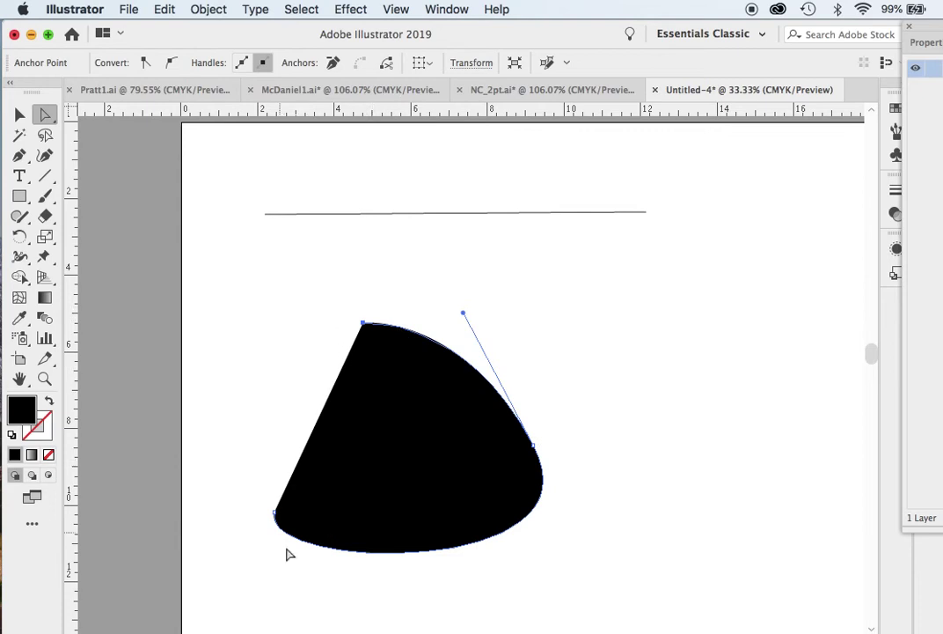
{"action": "left_click", "coordinate": [19, 155]}
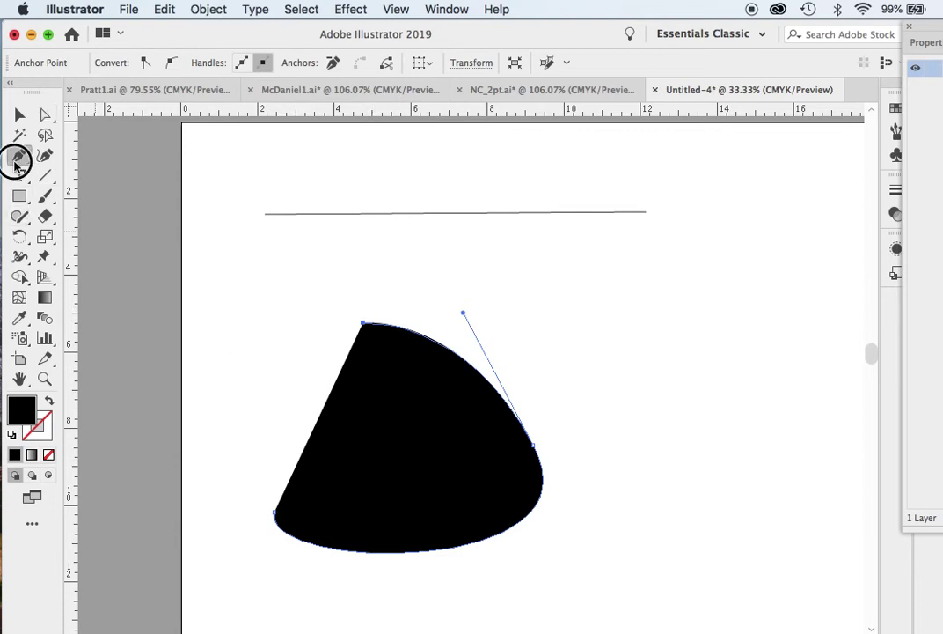
- Pen a closed rounded teardrop path to the right of the wedge
{"action": "left_click", "coordinate": [613, 300]}
{"action": "left_click_drag", "start_coordinate": [769, 291], "coordinate": [817, 427]}
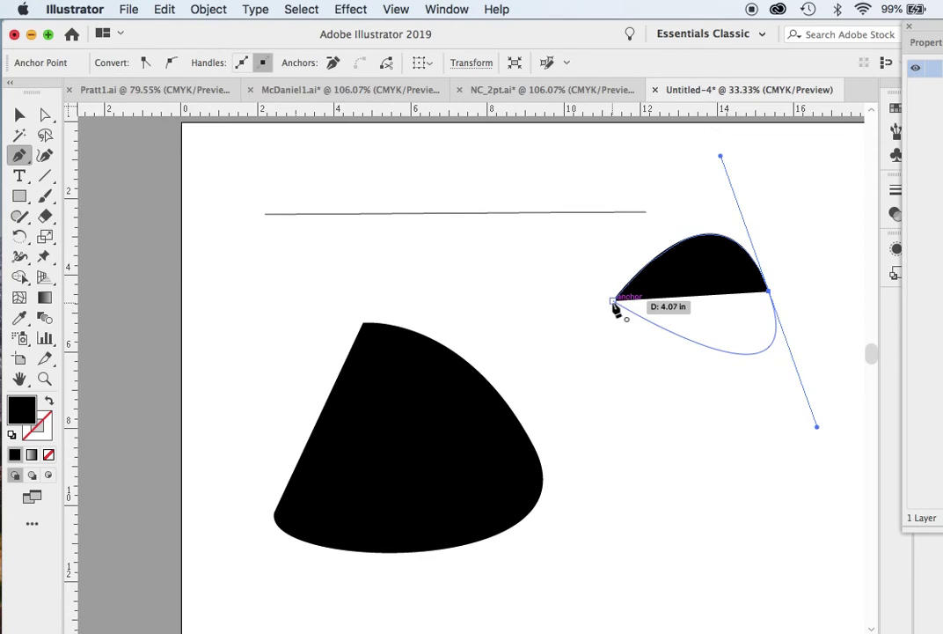
{"action": "left_click_drag", "start_coordinate": [614, 302], "coordinate": [592, 176]}
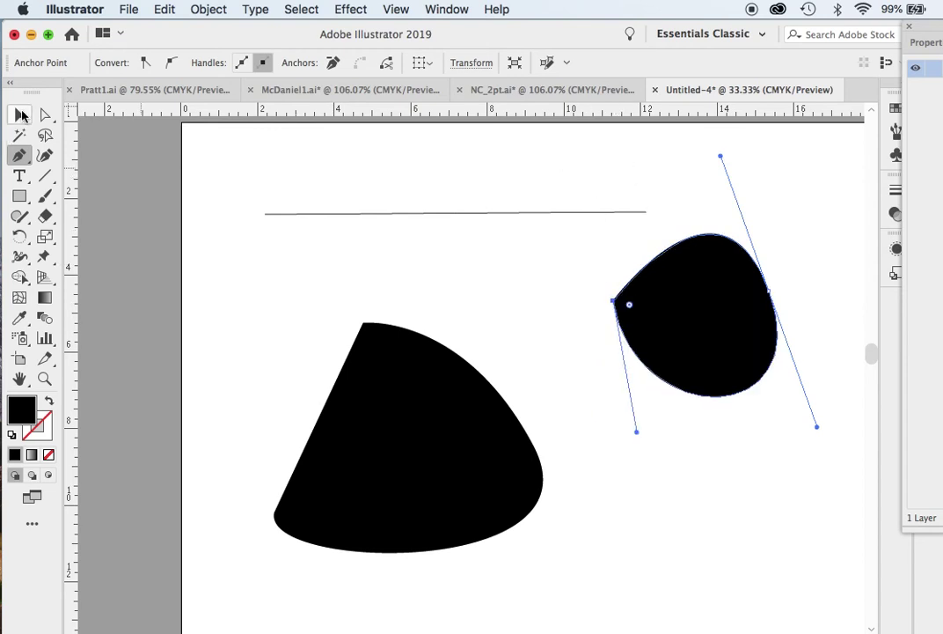
- Give the teardrop a solid black fill with no outline, then deselect it
{"action": "left_click", "coordinate": [19, 115]}
{"action": "left_click", "coordinate": [775, 518]}
{"action": "left_click", "coordinate": [704, 360]}
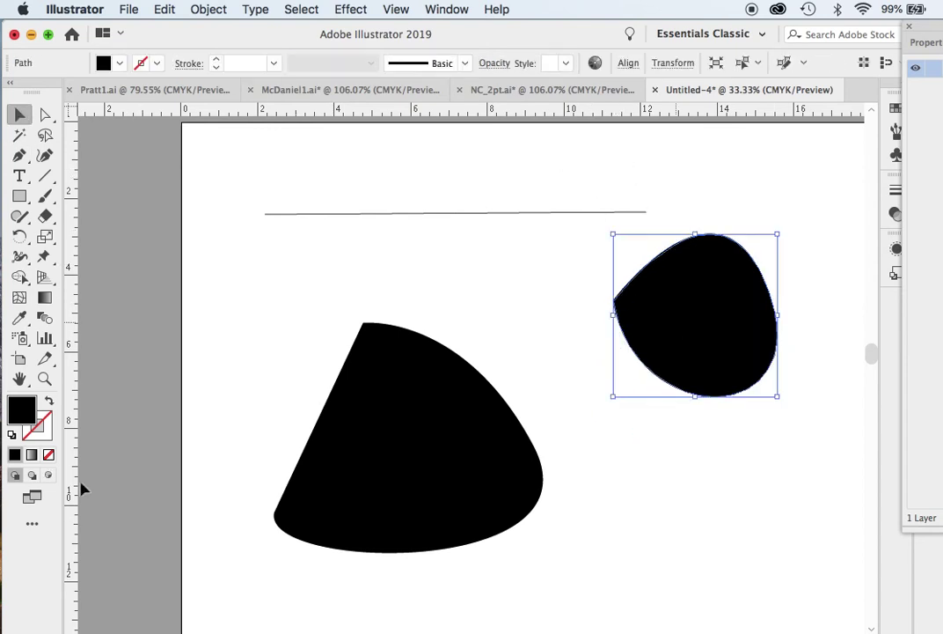
{"action": "left_click", "coordinate": [12, 434]}
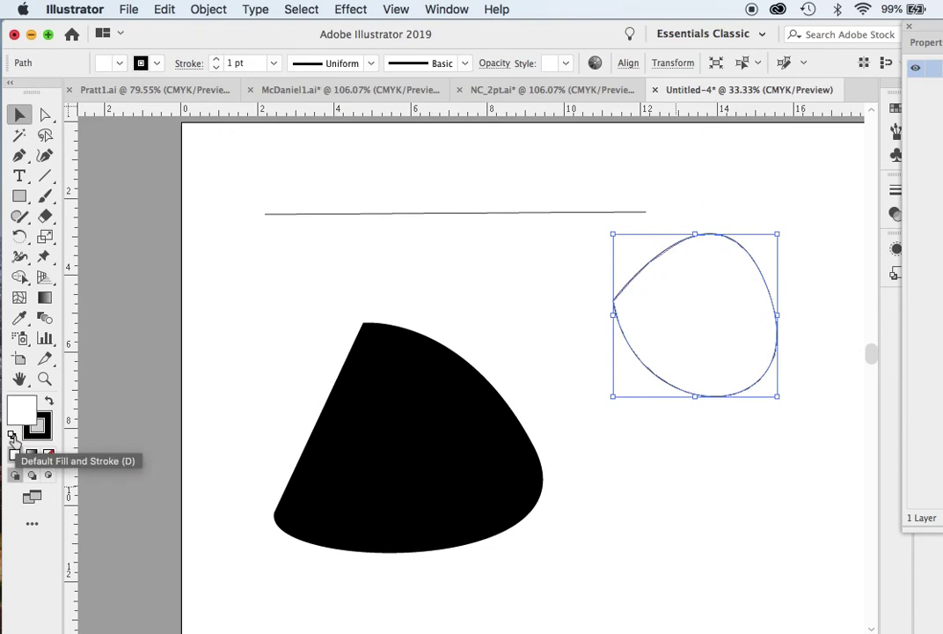
{"action": "left_click", "coordinate": [49, 400]}
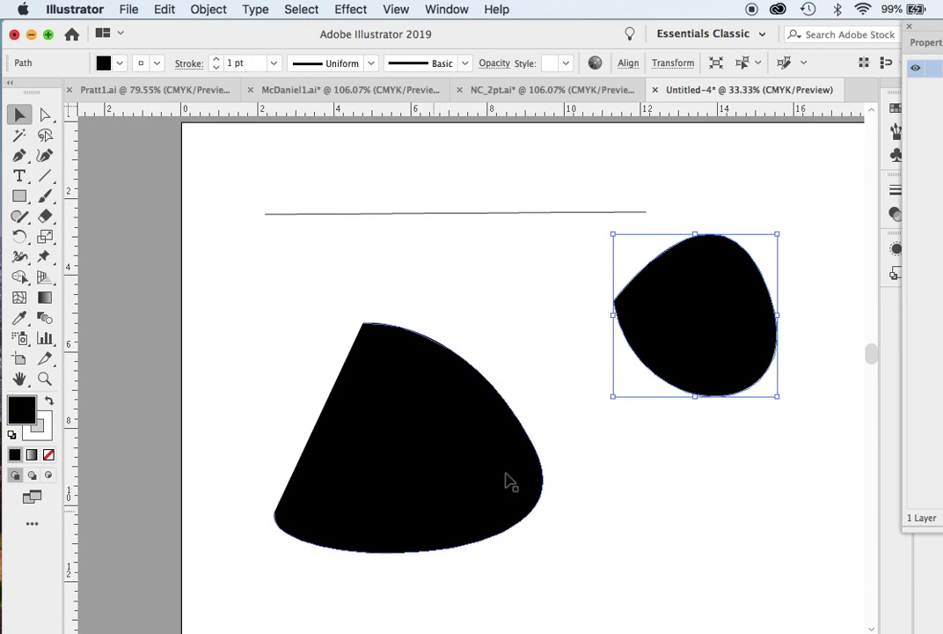
{"action": "left_click", "coordinate": [132, 251]}
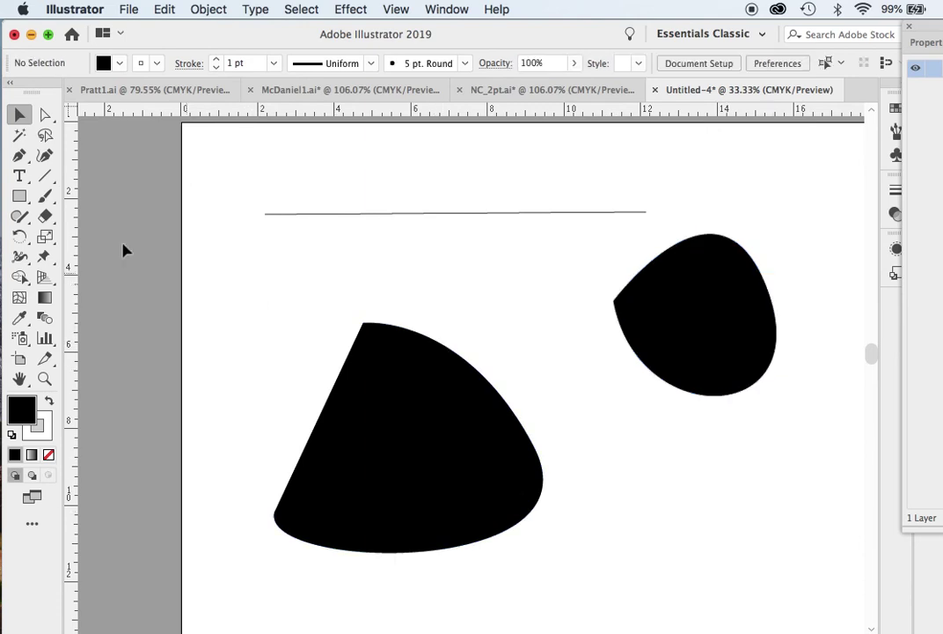
- Draw two black rectangles, one below the line at left and one at lower right
{"action": "left_click", "coordinate": [23, 200]}
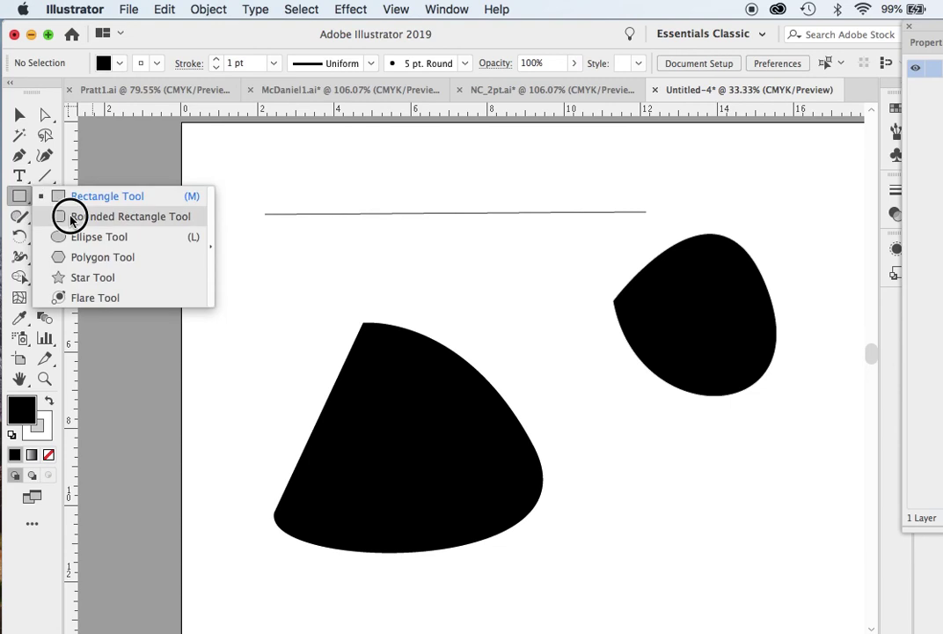
{"action": "left_click", "coordinate": [78, 197]}
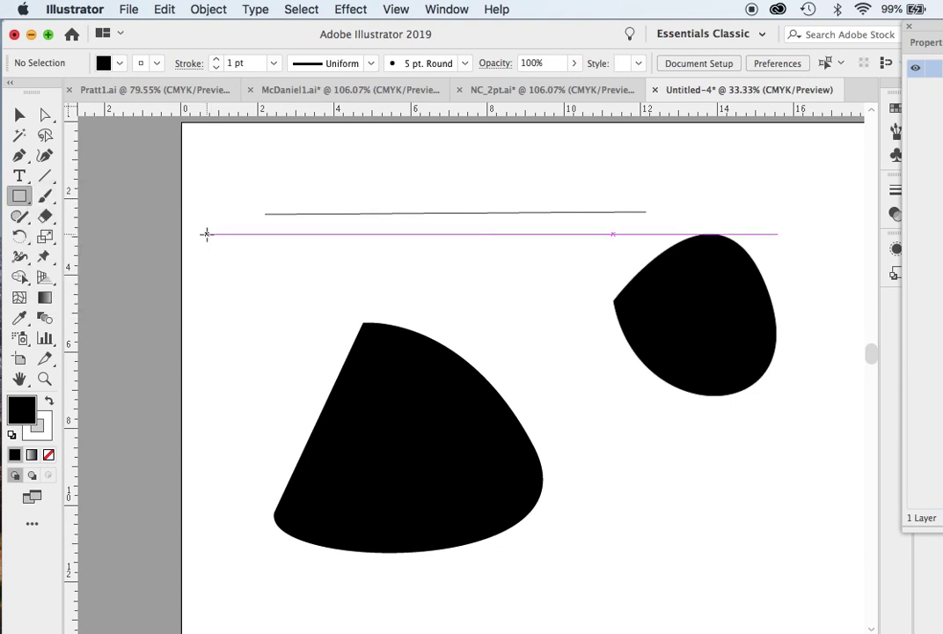
{"action": "mouse_move", "coordinate": [207, 234]}
{"action": "left_mouse_down"}
{"action": "mouse_move", "coordinate": [437, 314]}
{"action": "mouse_move", "coordinate": [410, 301]}
{"action": "left_mouse_up"}
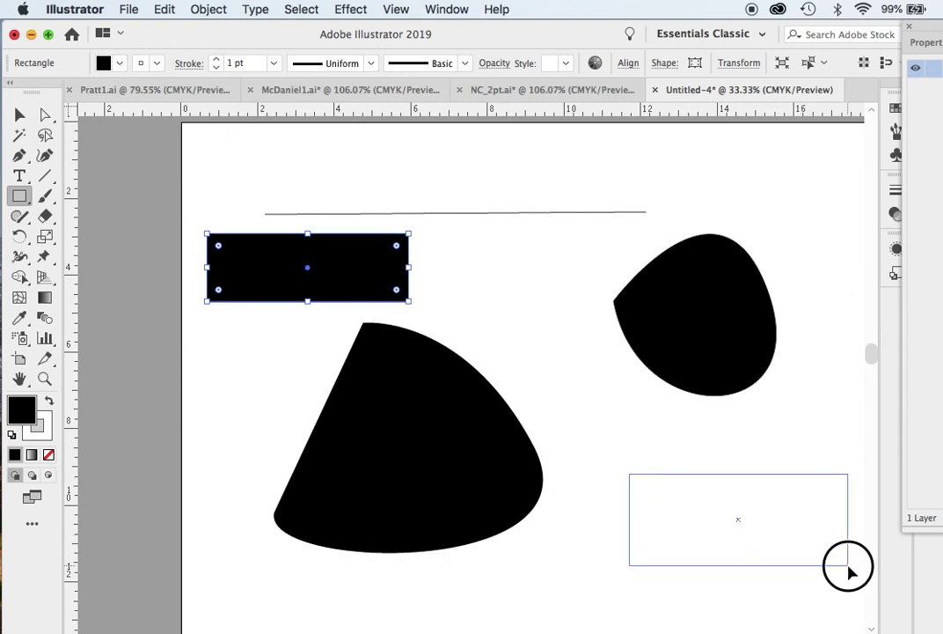
{"action": "left_click_drag", "start_coordinate": [630, 476], "coordinate": [847, 564]}
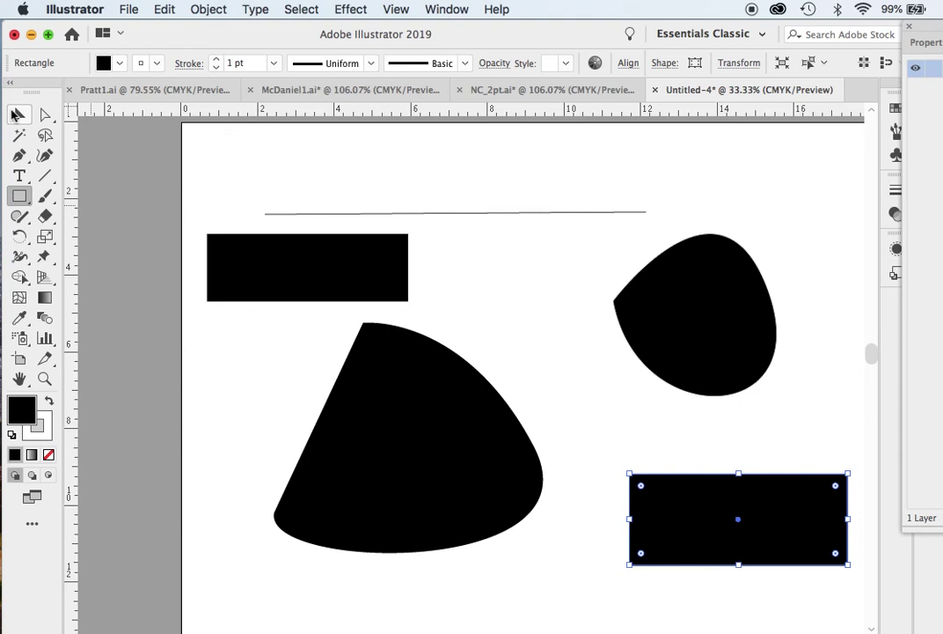
{"action": "left_click", "coordinate": [13, 116]}
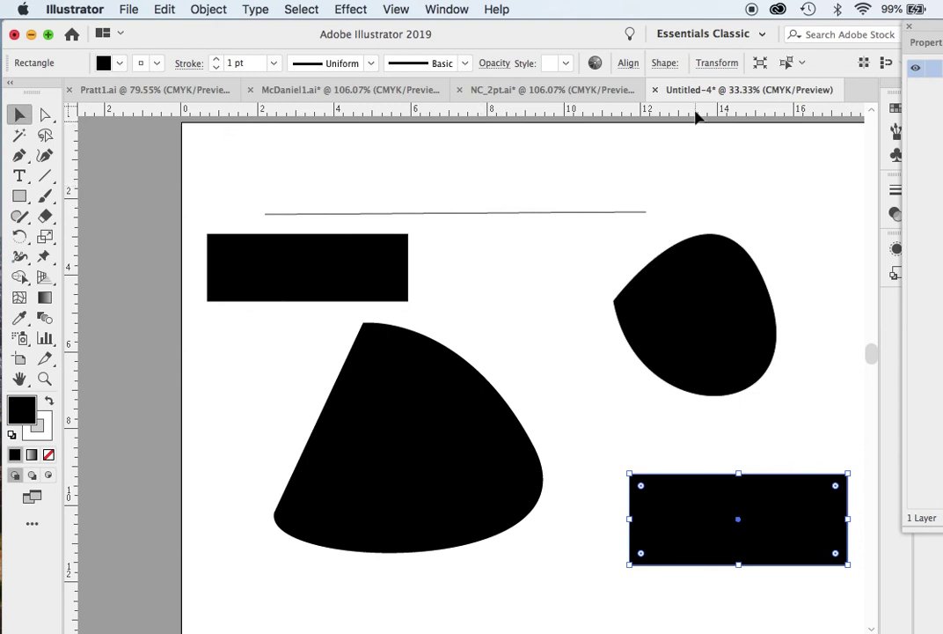